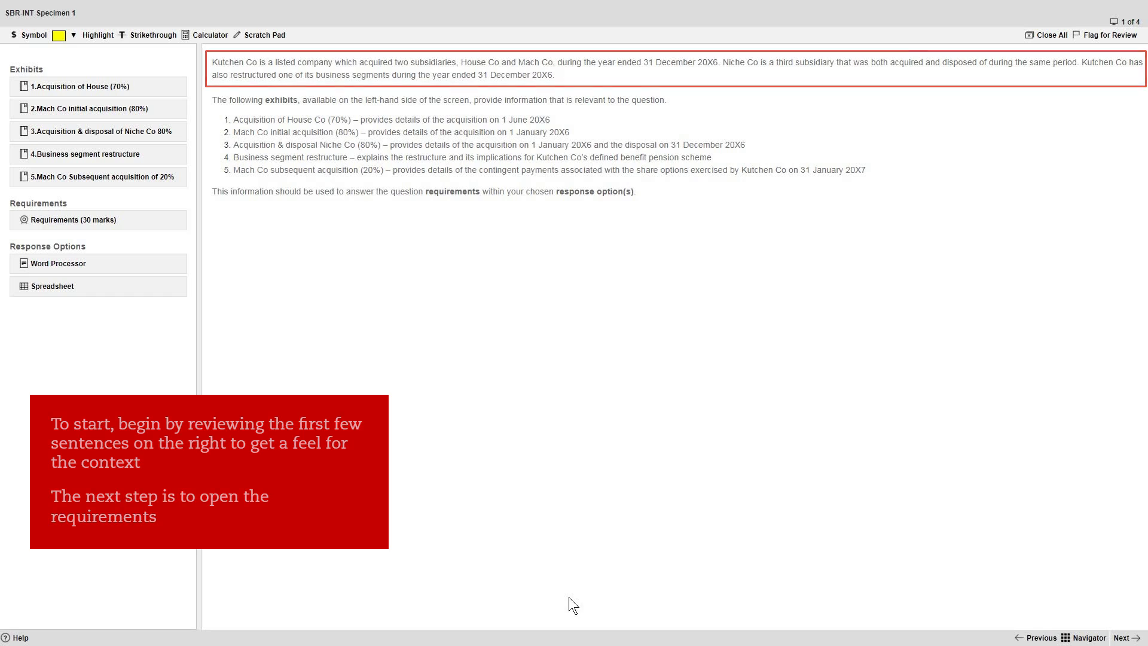
Open Requirements (30 marks) alongside an empty Word Processor answer window
click(163, 224)
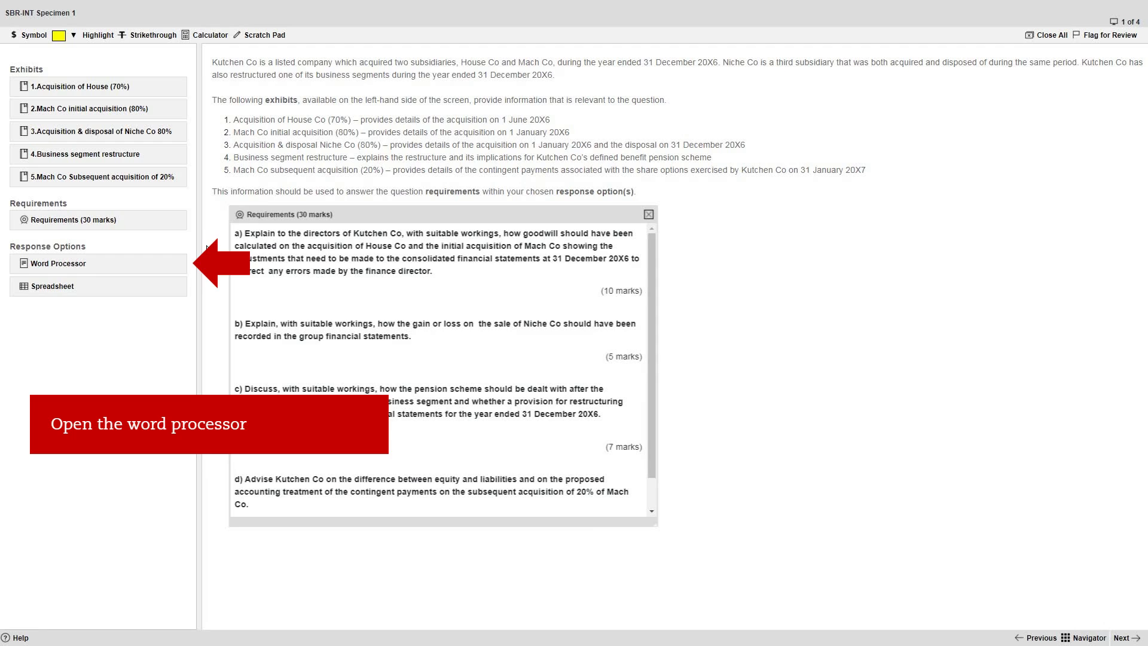
click(147, 271)
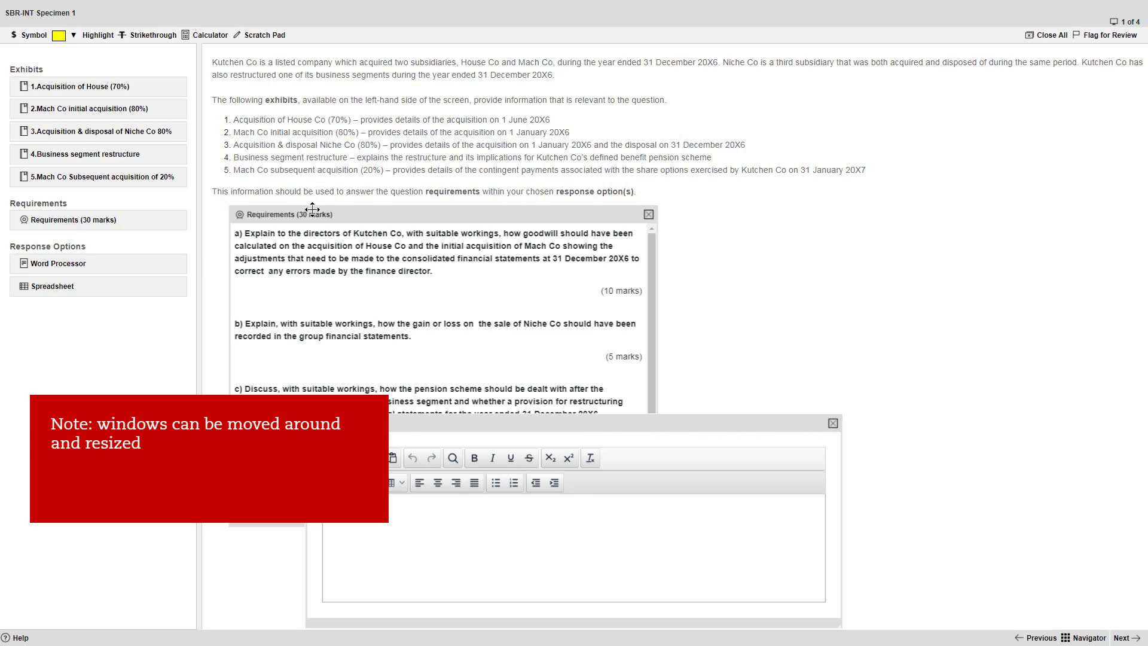
Position the Requirements window at the top left and a narrow, tall Word Processor on the right
drag(311, 209, 283, 82)
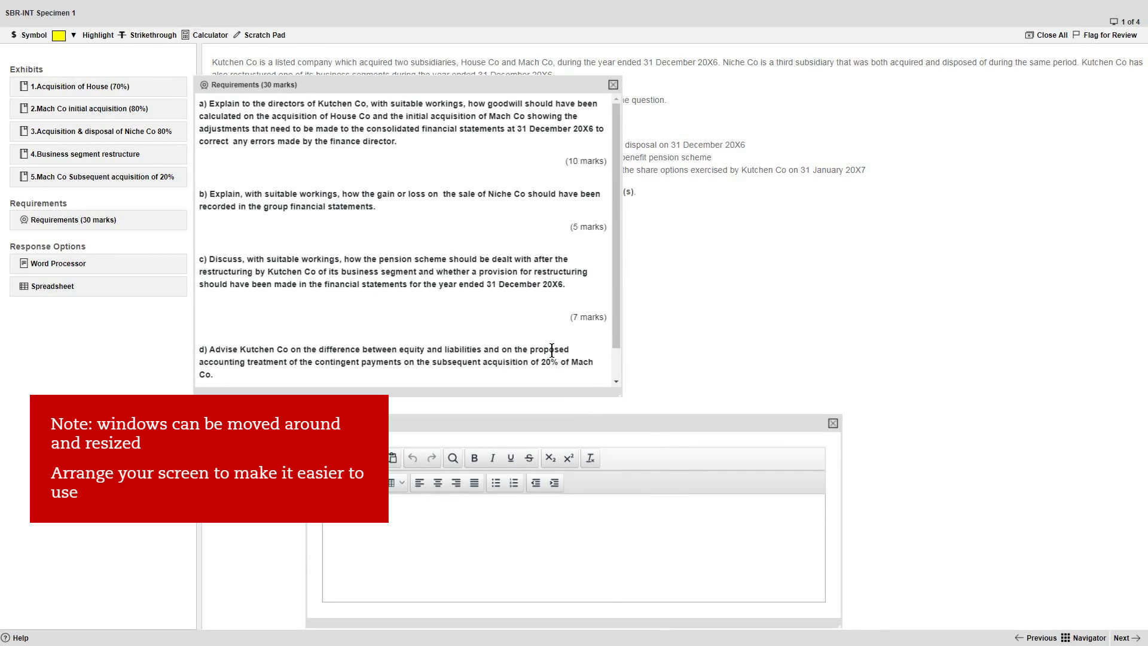
drag(620, 395, 636, 428)
drag(708, 426, 1009, 67)
drag(1135, 278, 1107, 572)
drag(905, 77, 940, 85)
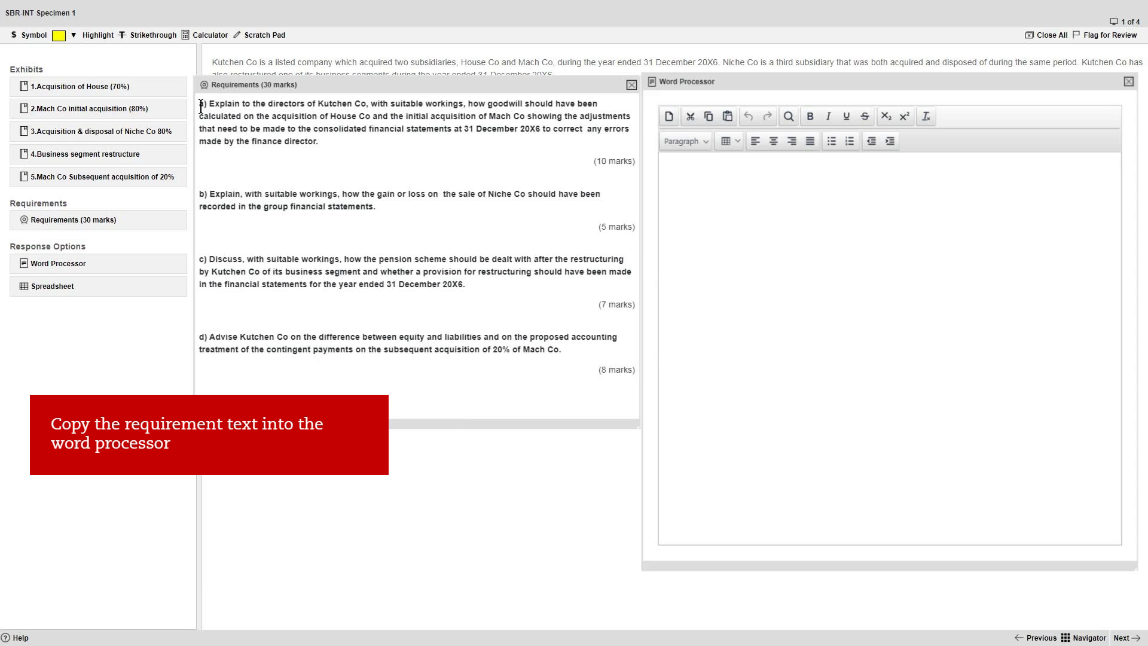
Copy the full requirements text a) to d) into the Word Processor answer
drag(201, 104, 607, 367)
key(ctrl+c)
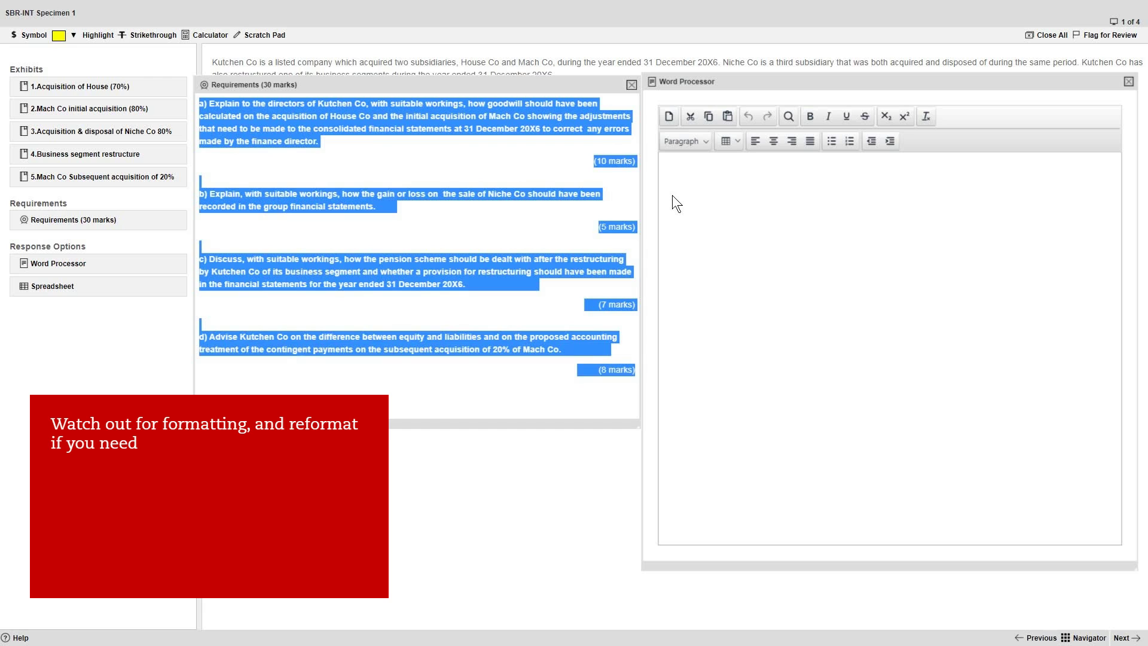
click(672, 195)
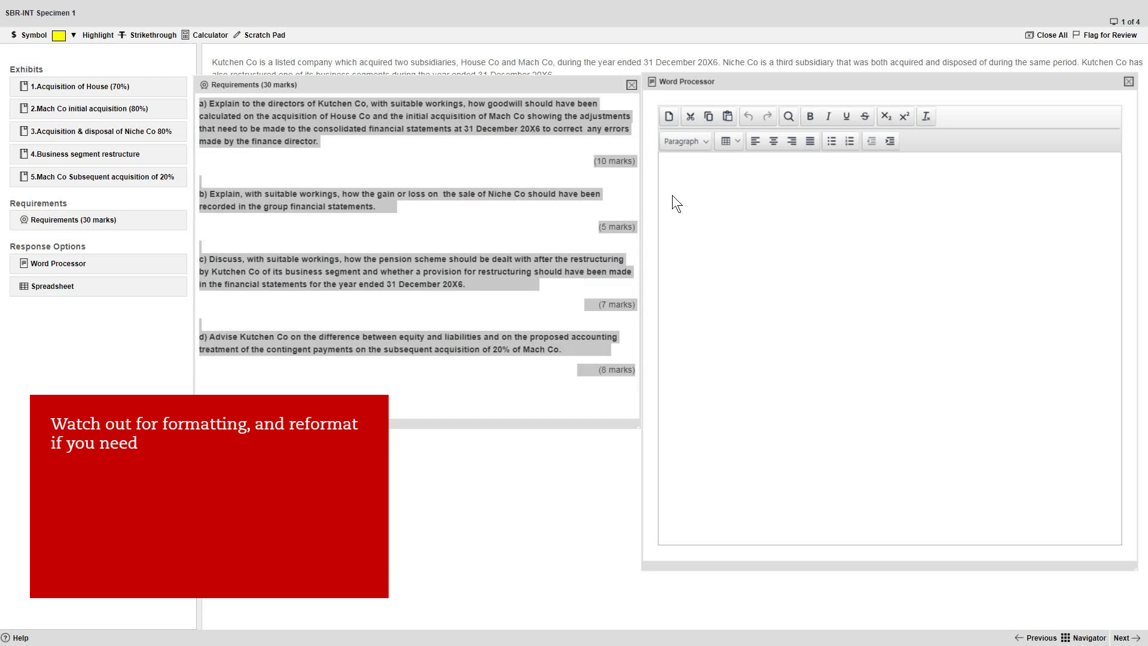
key(ctrl+v)
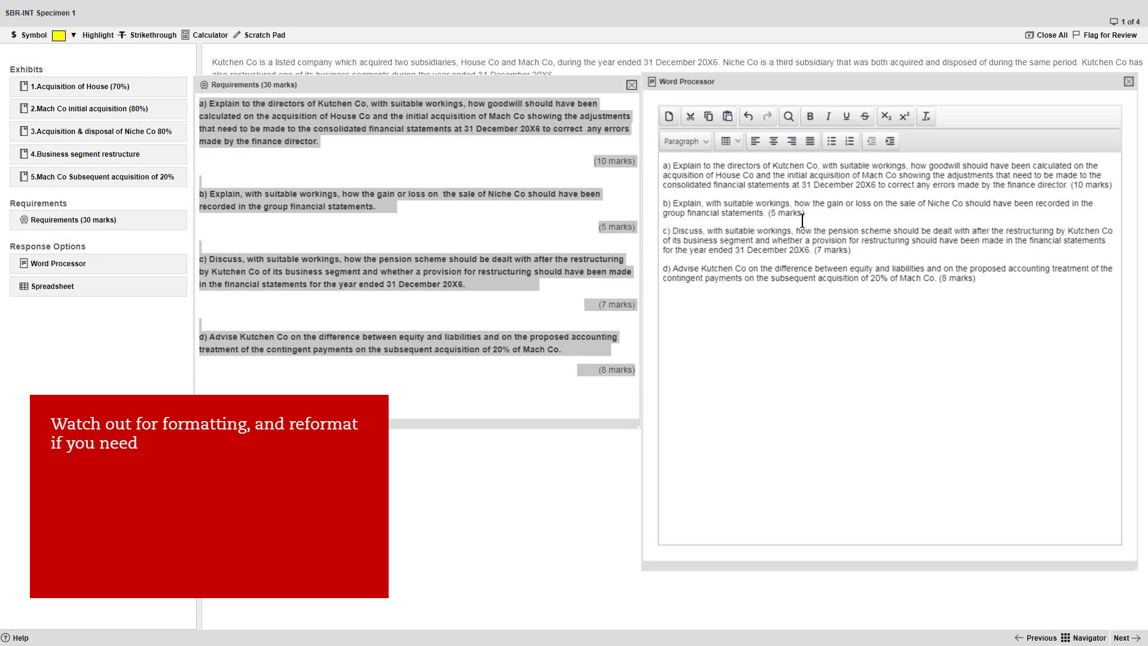
Insert blank lines after the marks of parts a), b), c) and d)
click(778, 195)
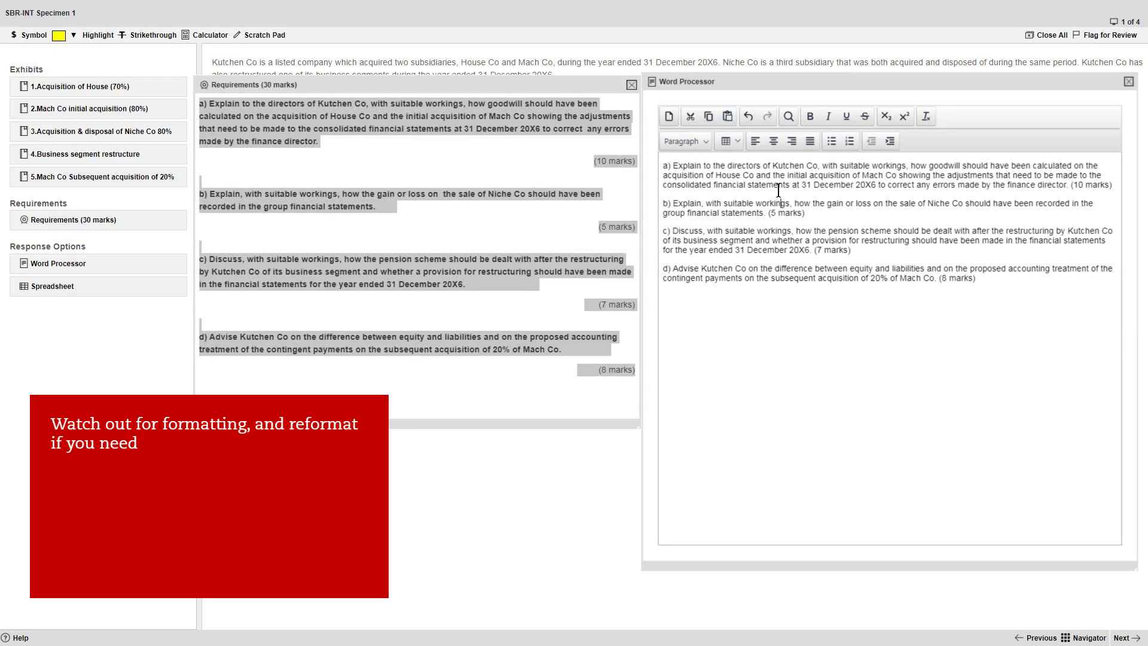
click(1114, 185)
key(Return)
key(Return)
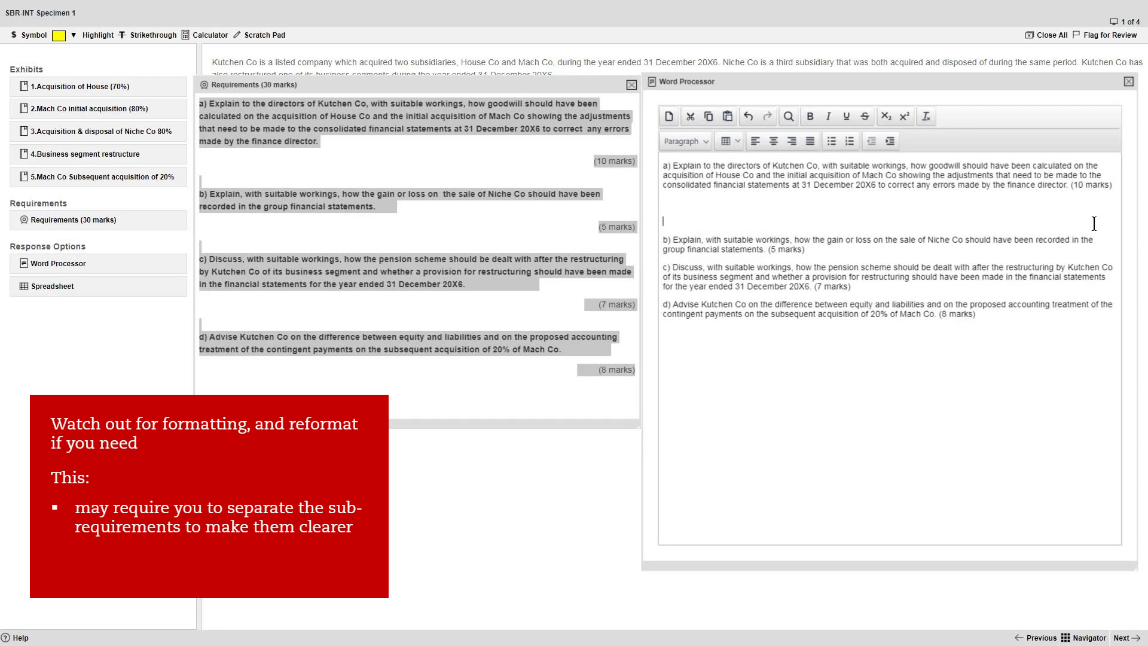
click(1030, 248)
key(Return)
key(Return)
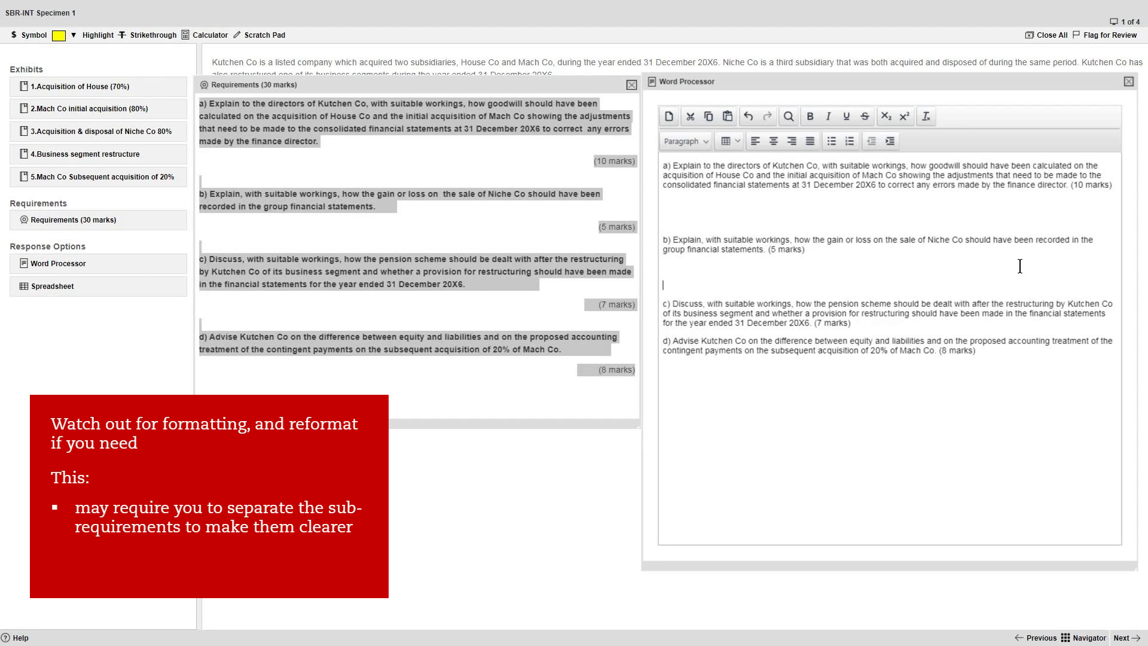
click(990, 326)
key(Return)
key(Return)
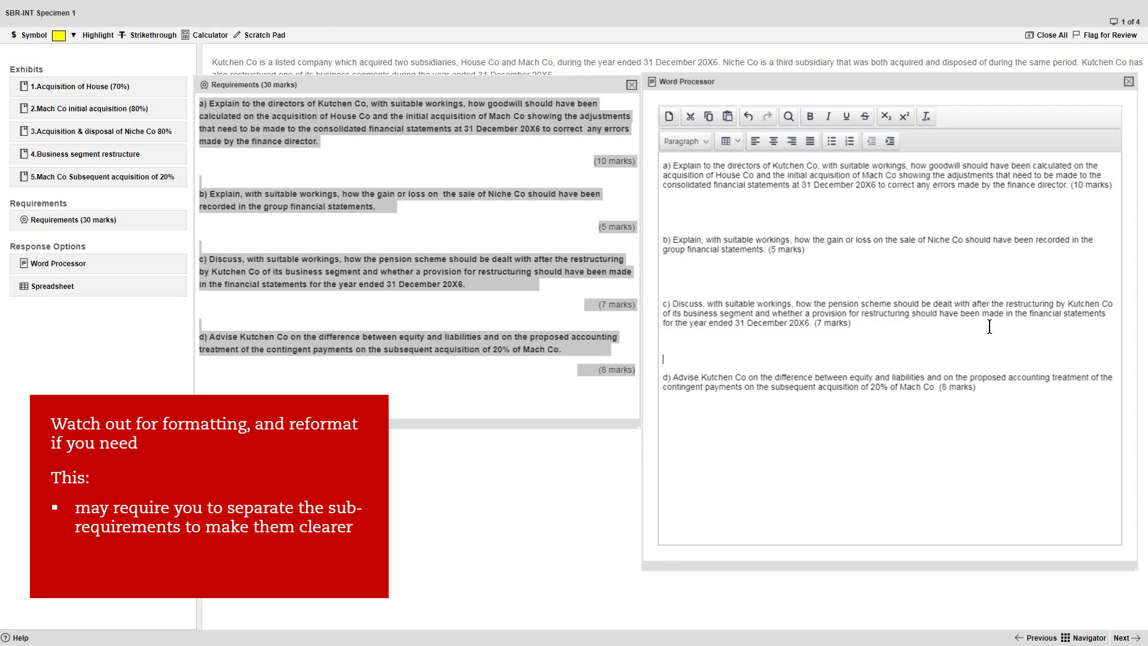
click(996, 391)
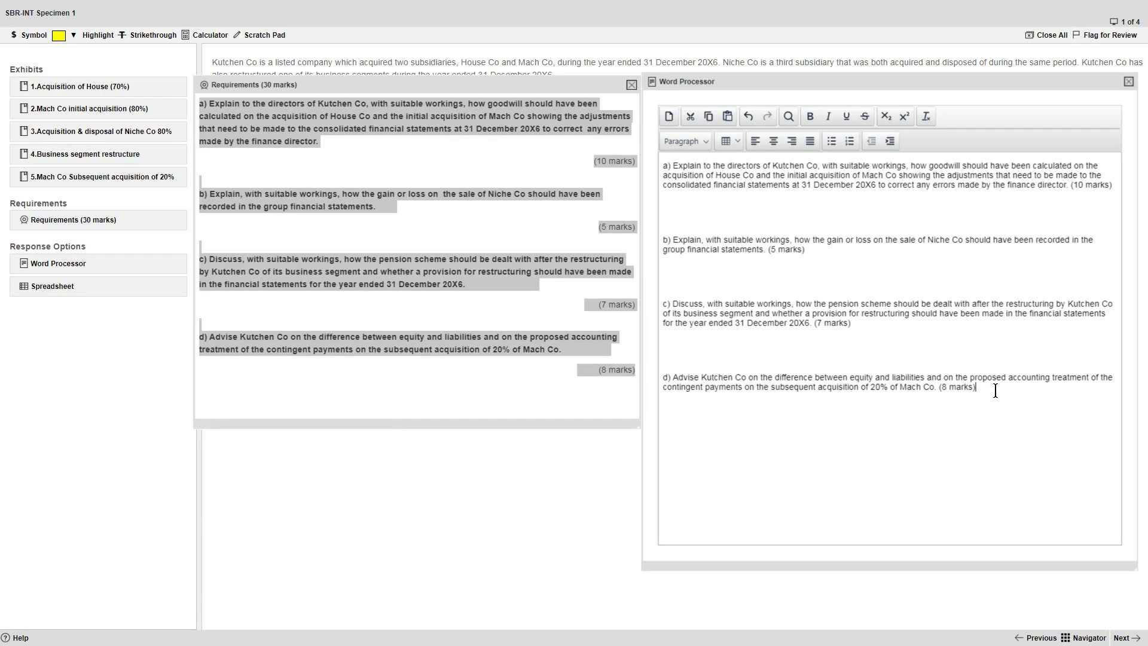
click(971, 404)
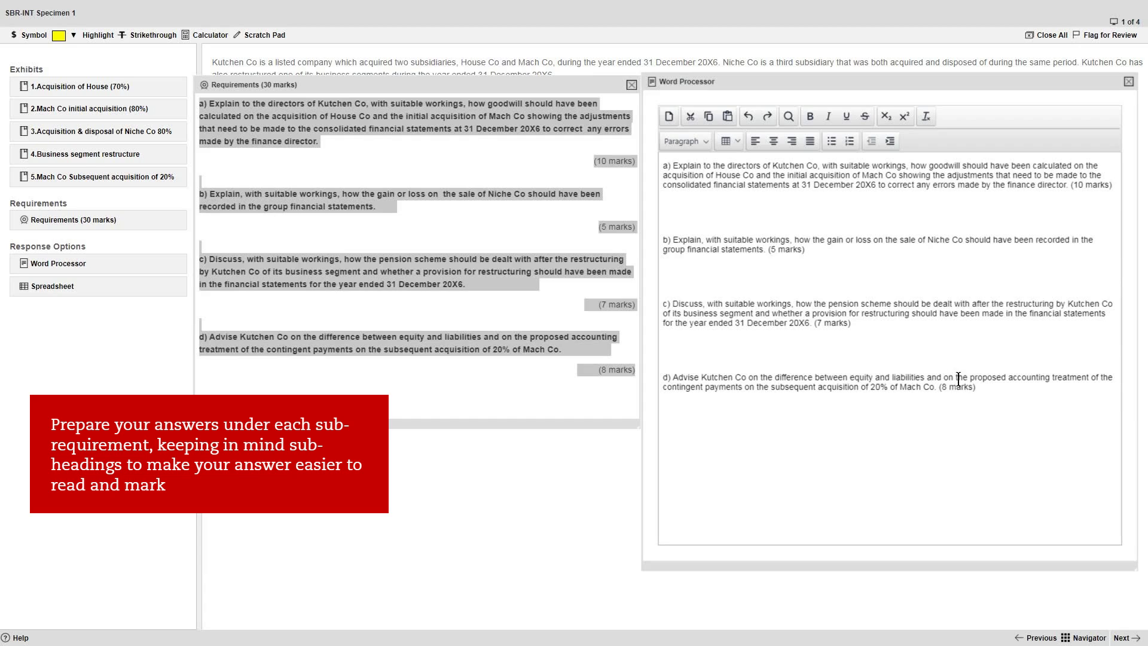
Type 'House' and 'Mach' on separate lines under part a) and make both bold
click(700, 202)
text(House)
key(Return)
key(Return)
key(Return)
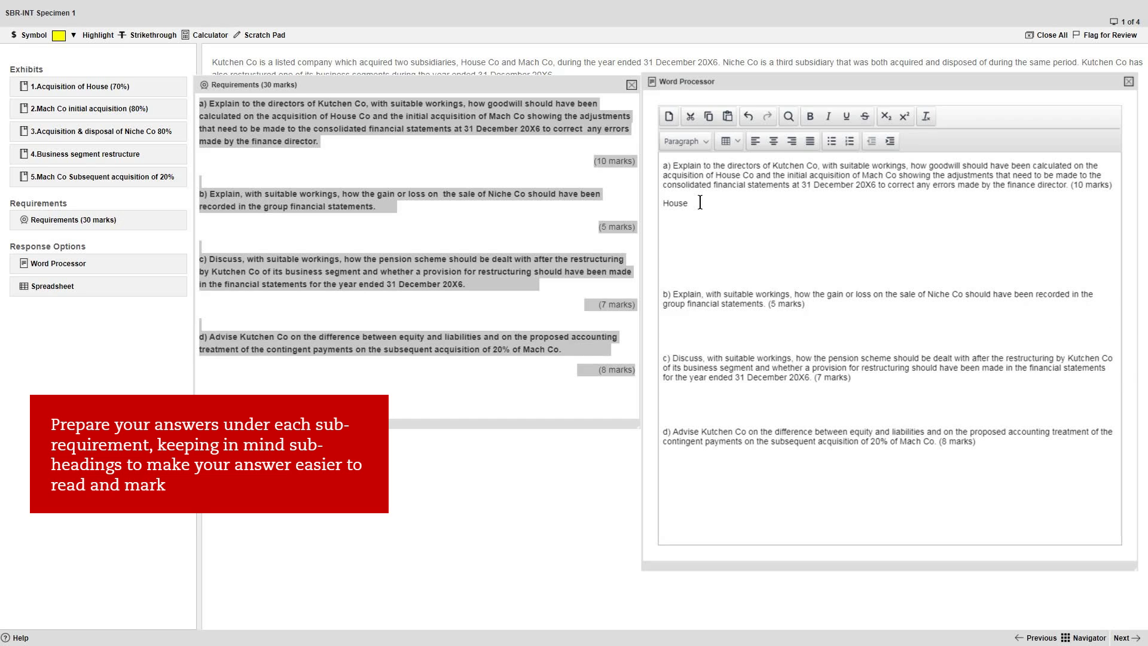
text(Mach)
drag(686, 259, 662, 258)
key(ctrl+b)
drag(689, 203, 664, 199)
key(ctrl+b)
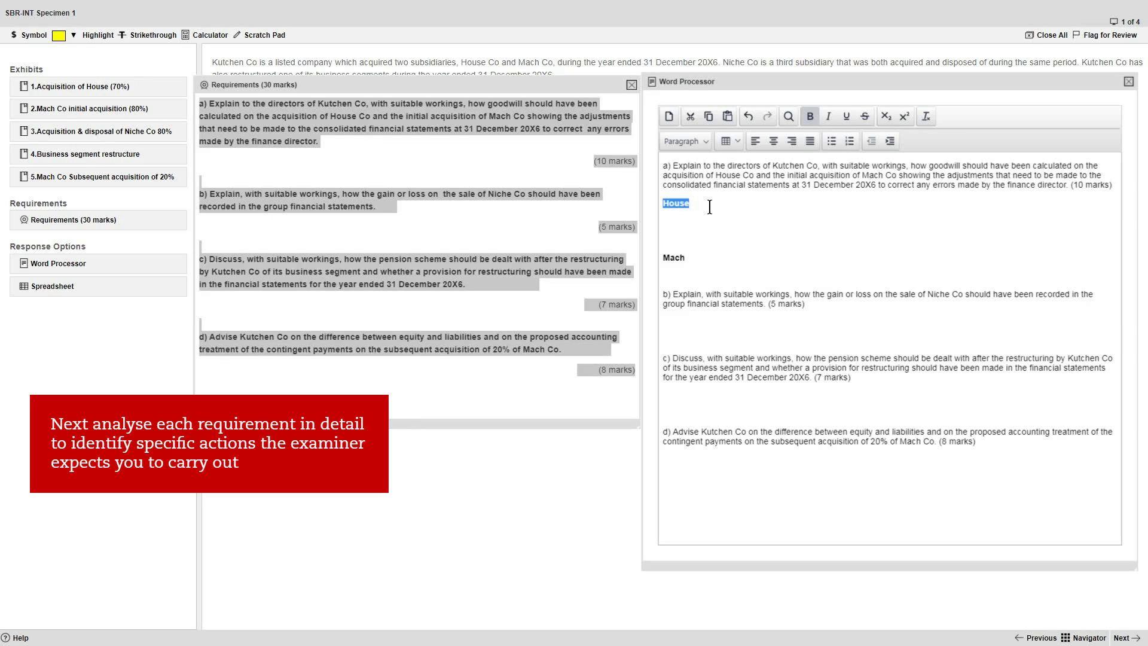
Bold the words 'Explain', 'workings' and 'and' in requirement a)
drag(674, 165, 701, 167)
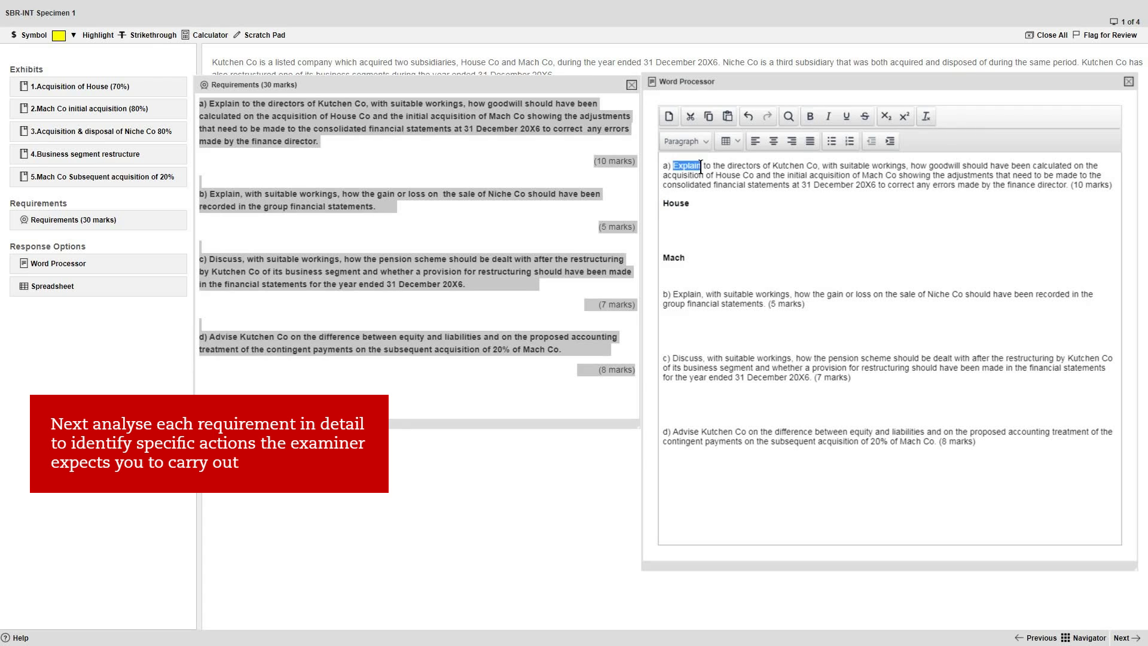
key(ctrl+b)
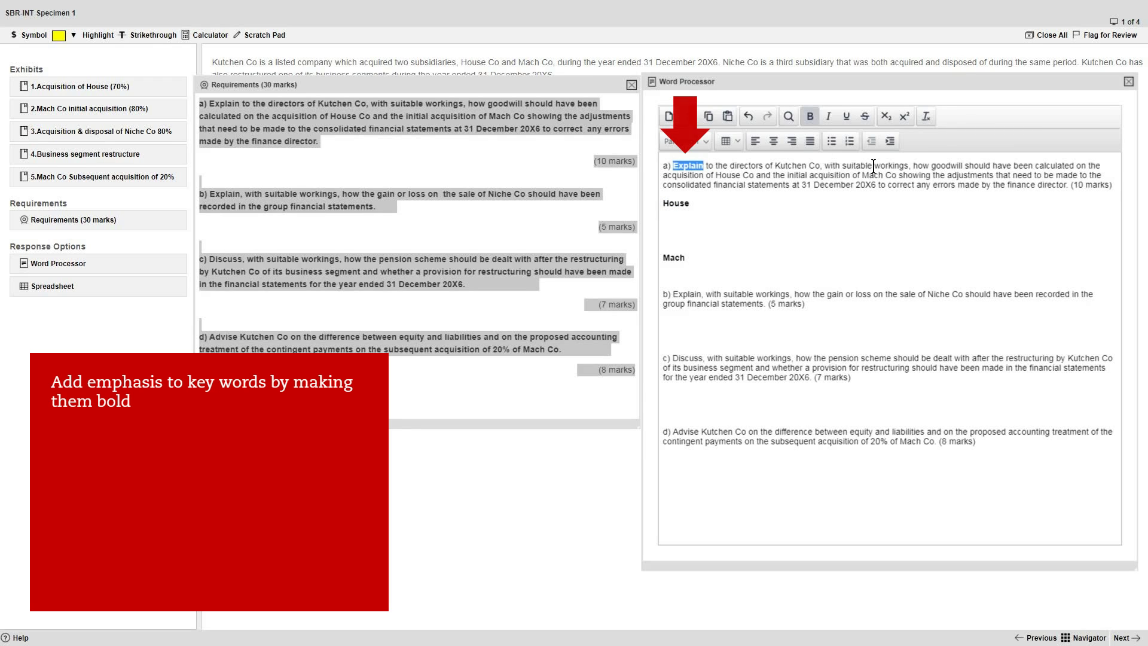
drag(875, 166, 908, 166)
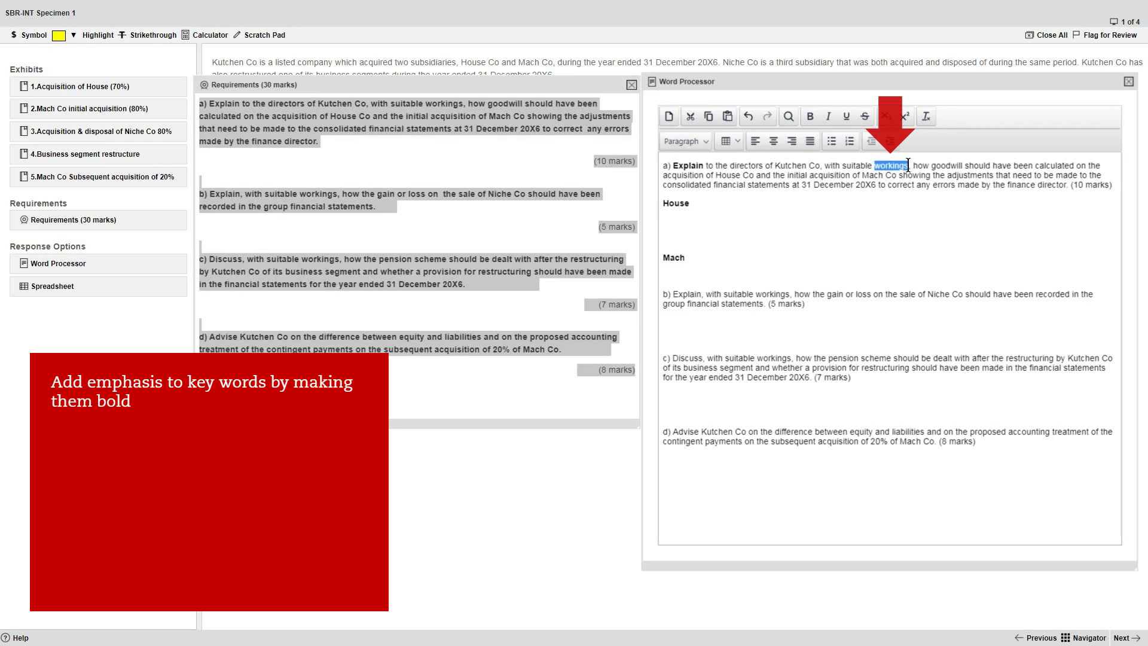
key(ctrl+b)
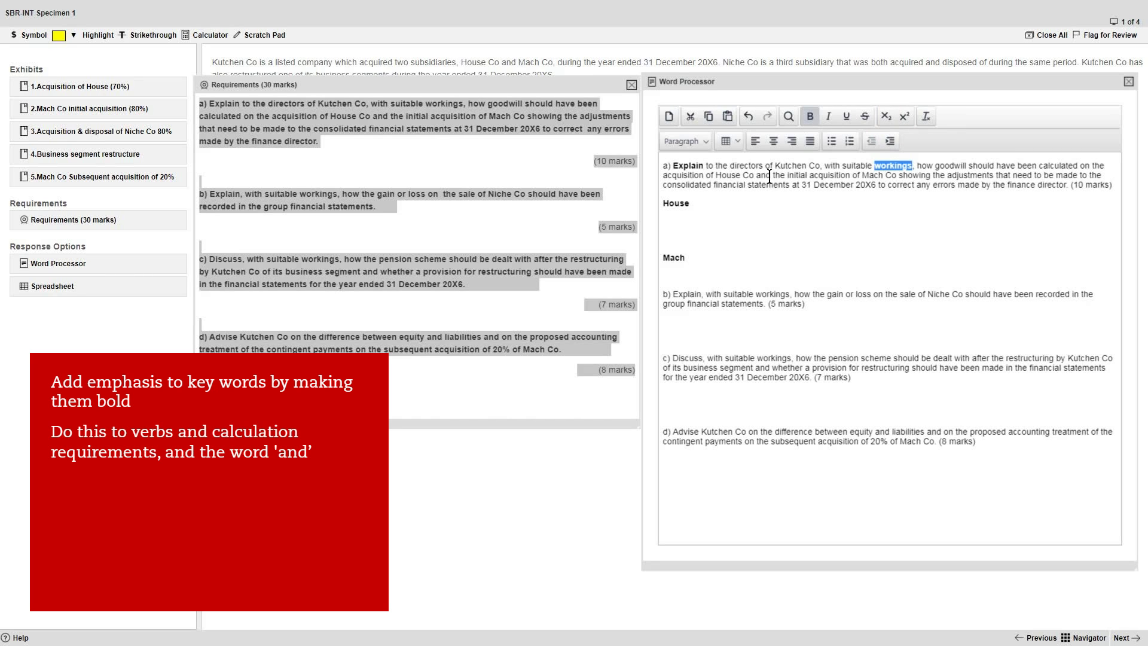
drag(771, 176, 758, 177)
key(ctrl+b)
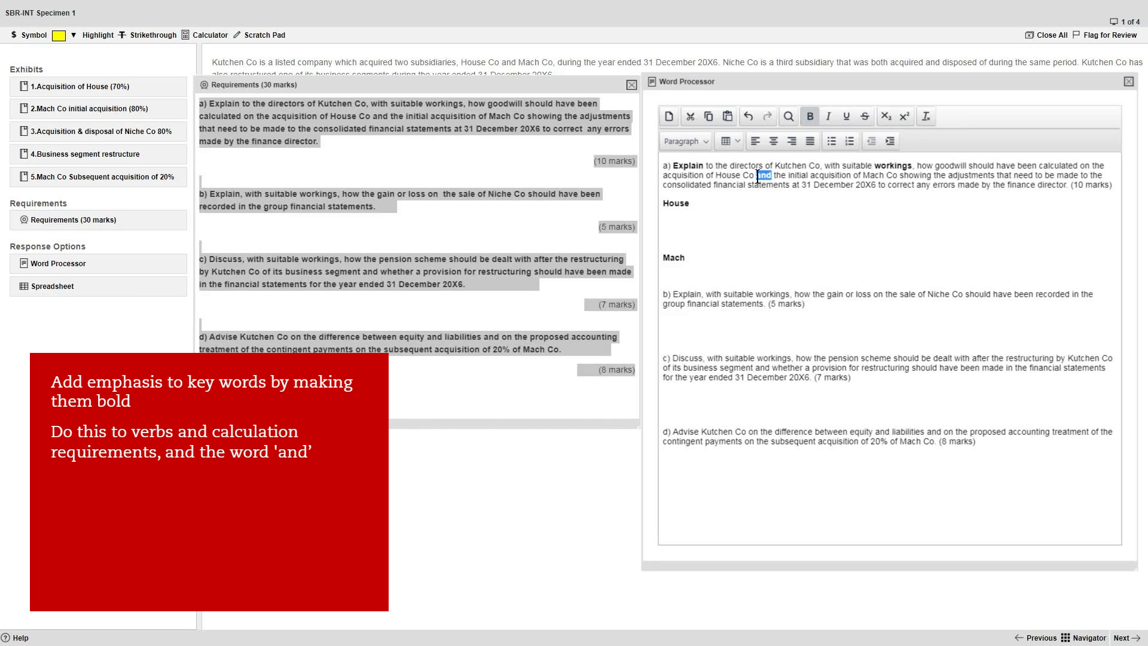
click(781, 202)
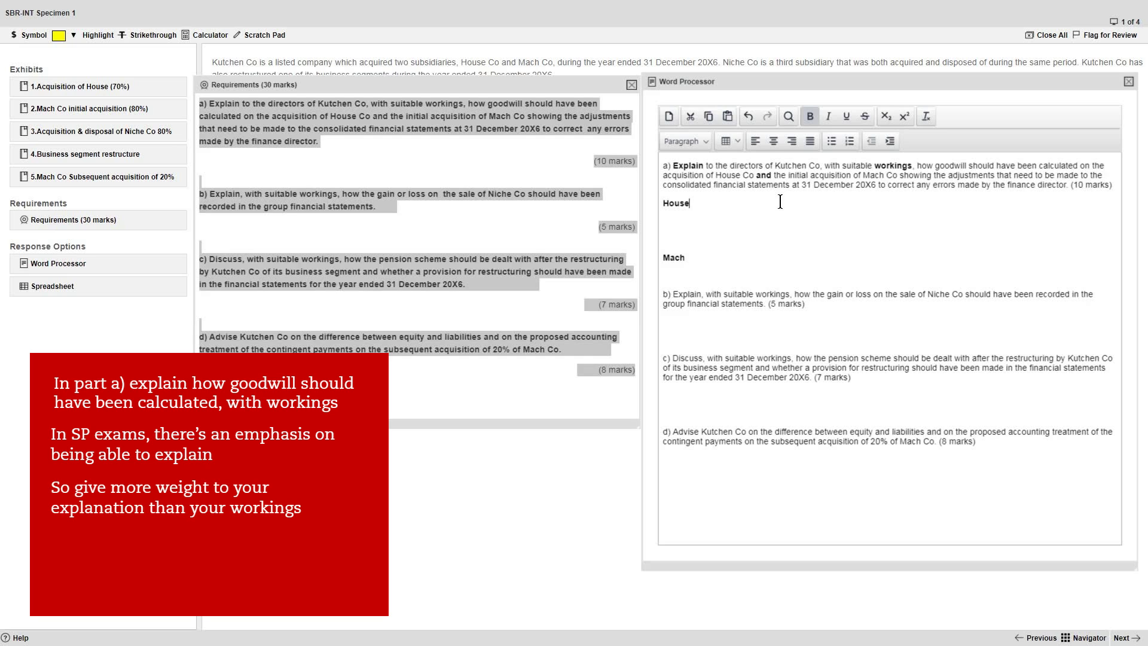
Add '6 explain' and '4 calcs' on new lines after part a)'s (10 marks) line
click(1115, 185)
key(Return)
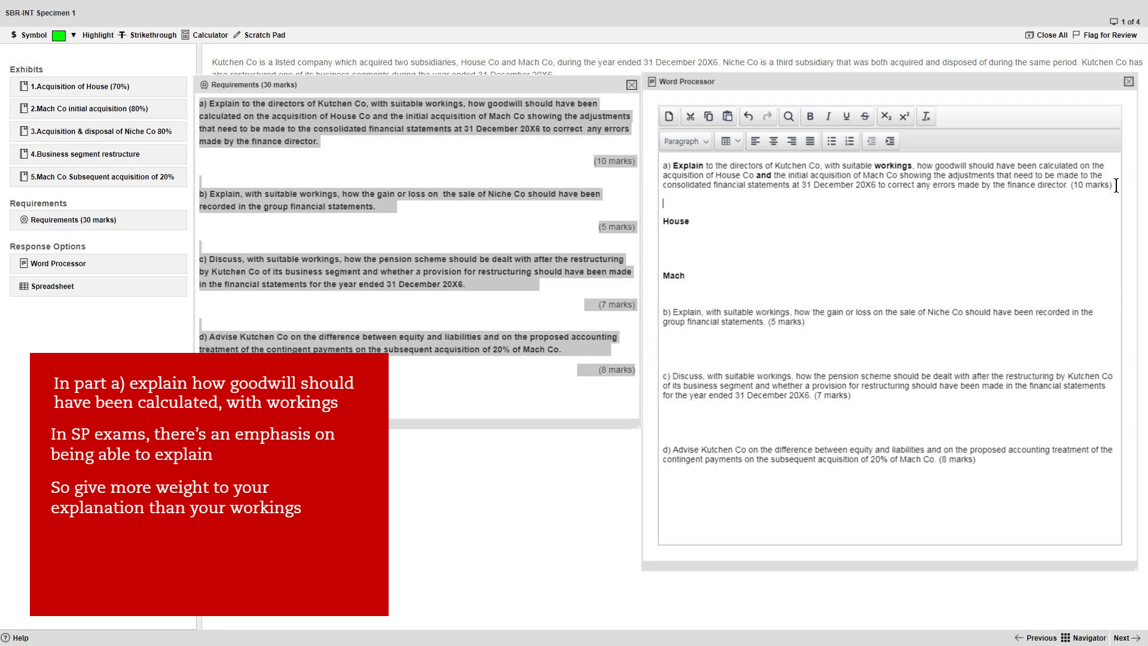
text(6 explain)
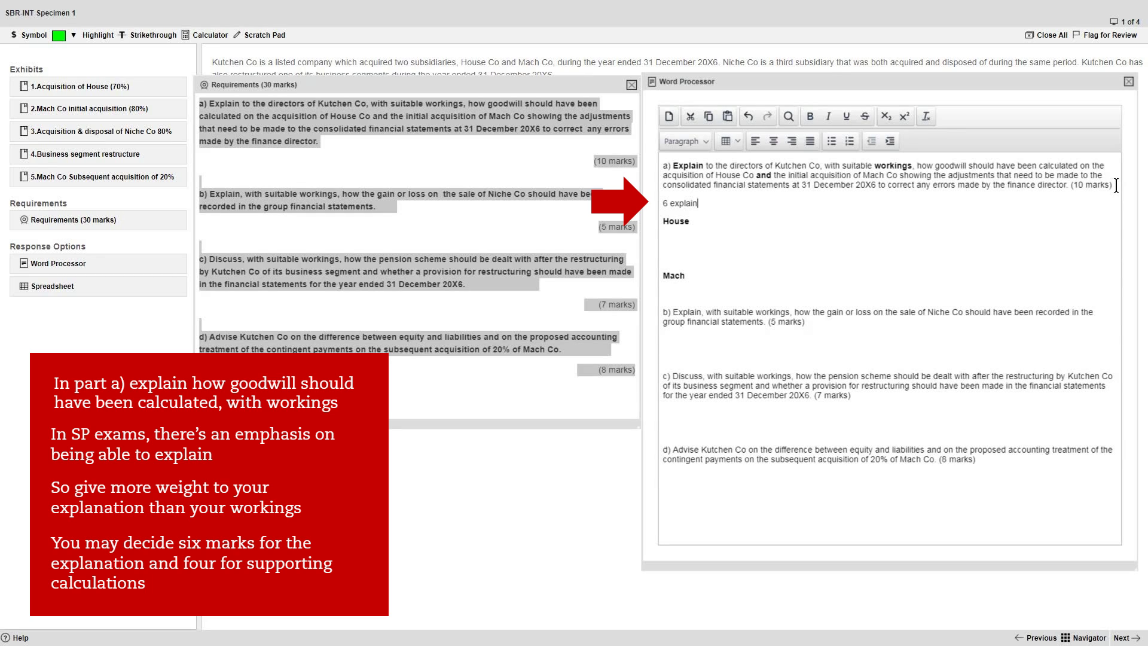
key(Return)
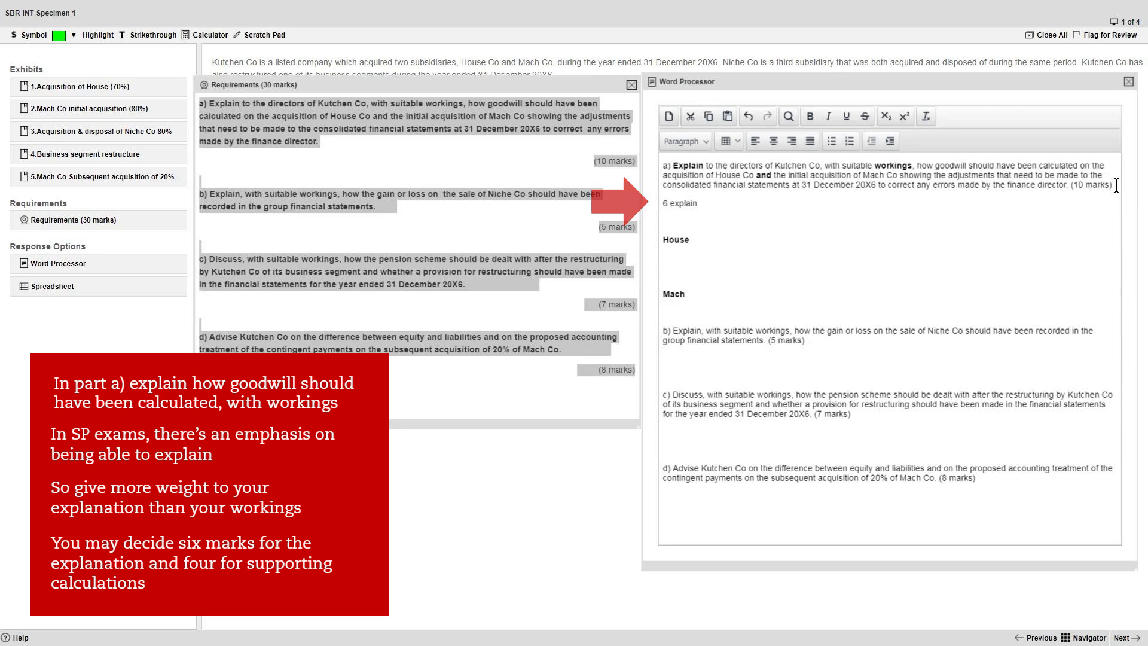
text(4)
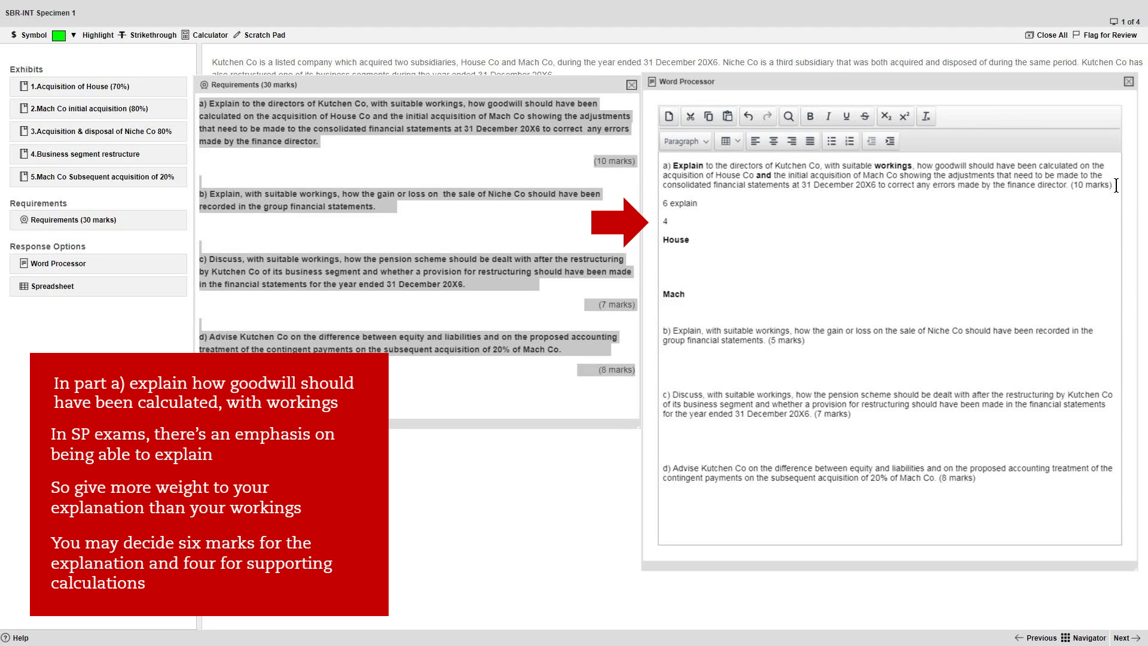
text( calcs)
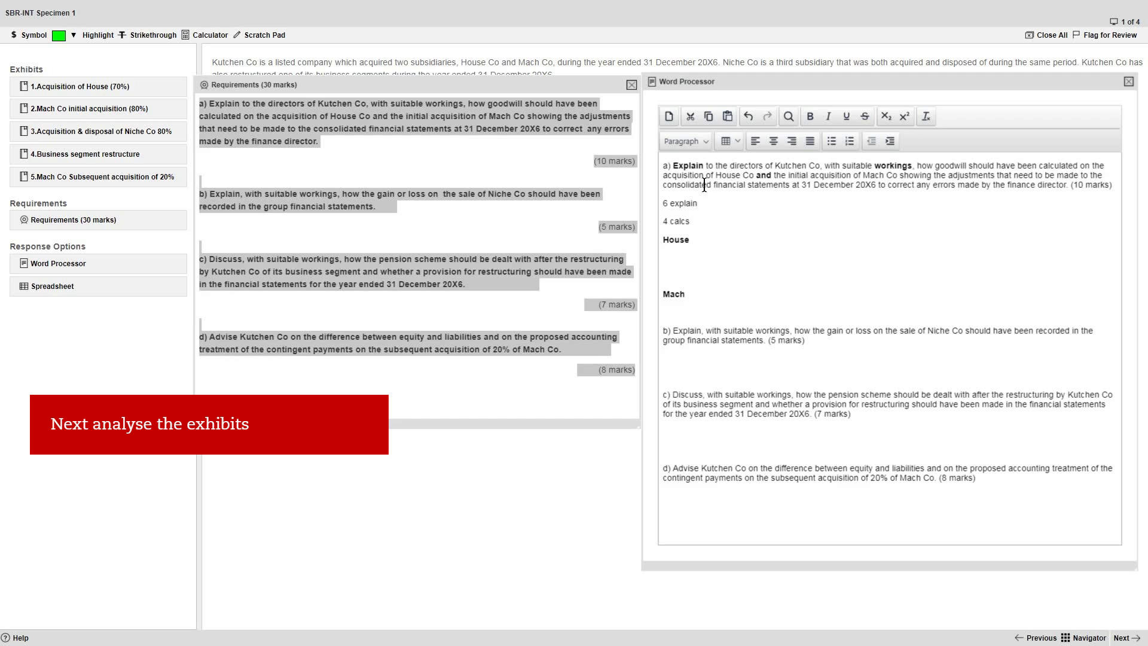
Close the Requirements window and open Exhibit 1, Acquisition of House (70%)
click(629, 88)
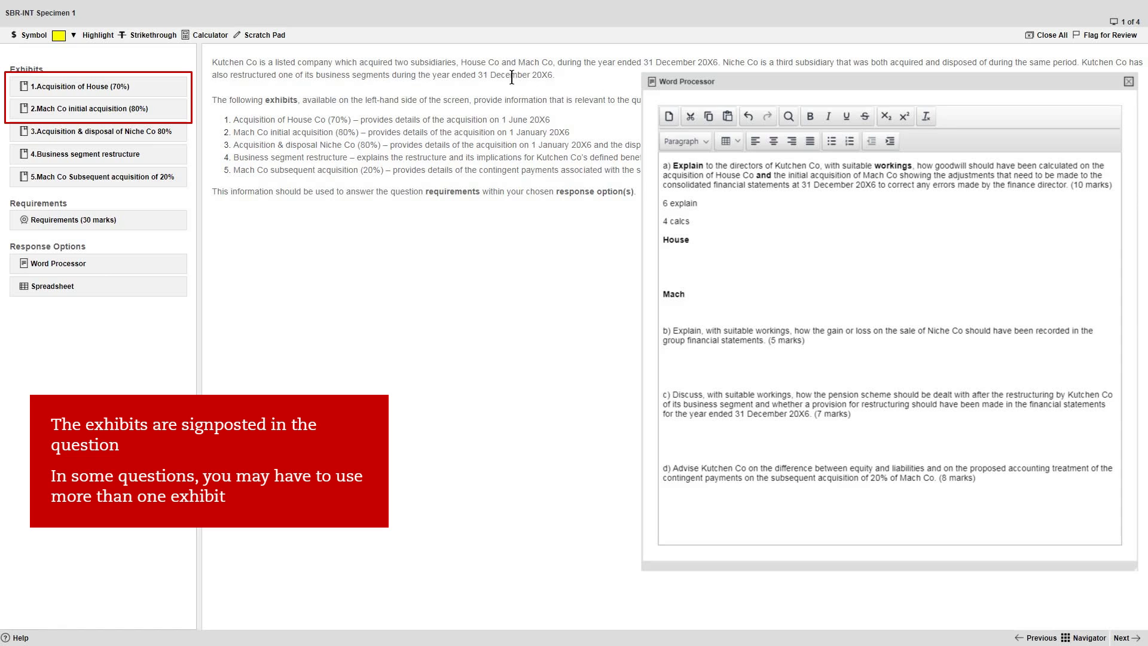
click(160, 97)
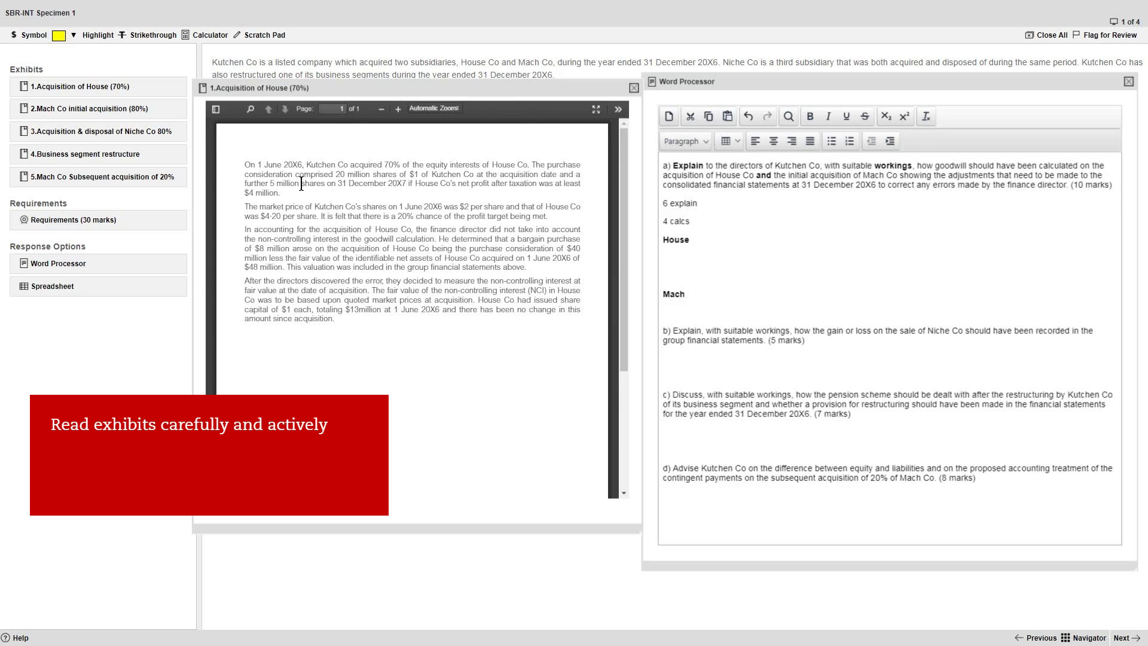
Highlight the share consideration and further 5 million shares phrases in yellow
drag(245, 174, 418, 177)
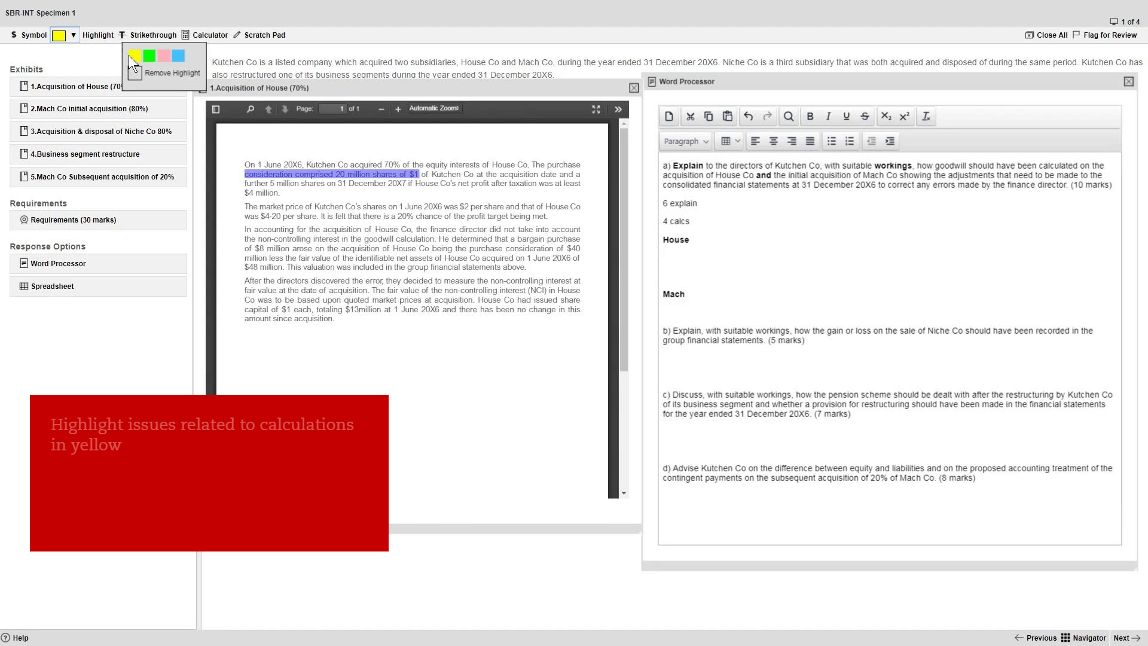
click(432, 175)
drag(560, 175, 405, 184)
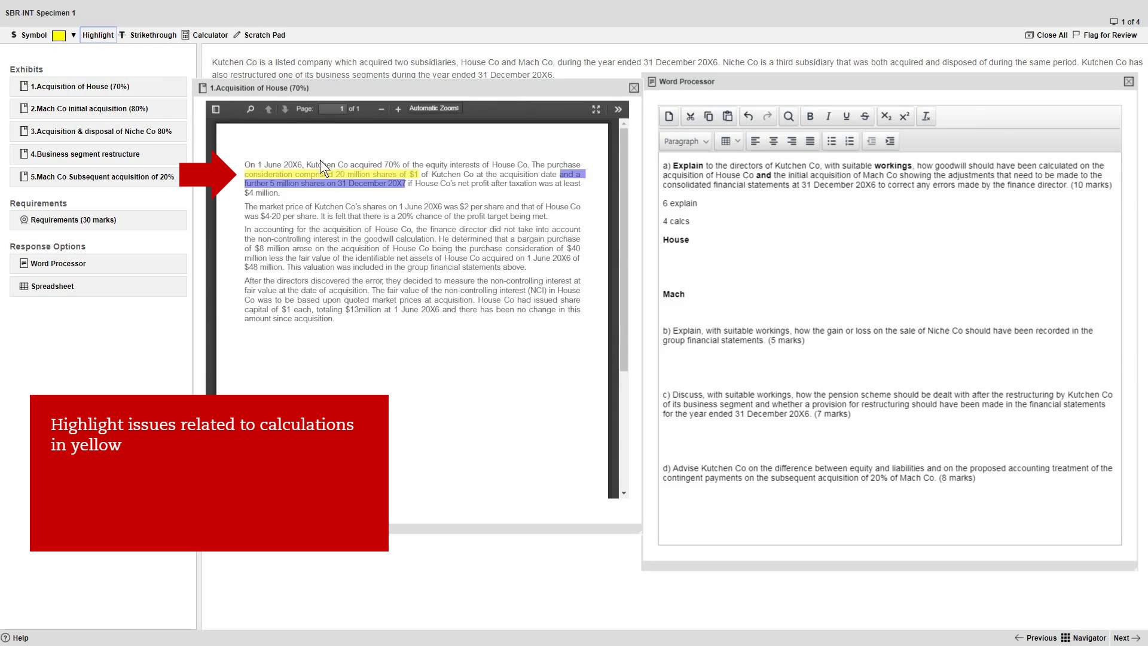
click(445, 188)
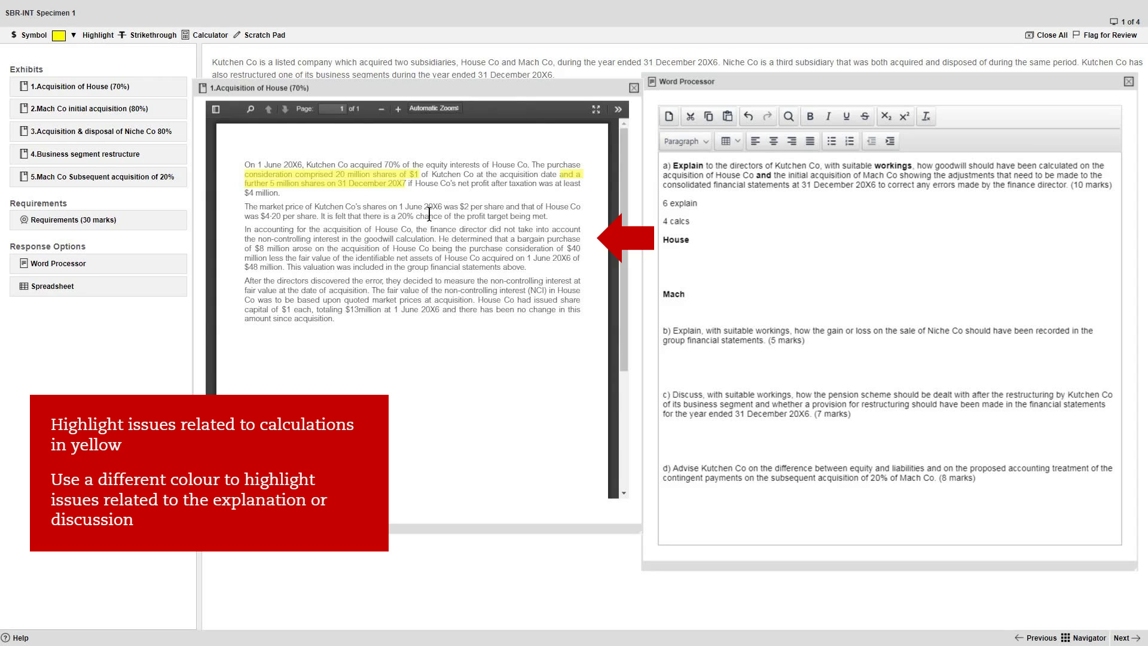
Highlight the finance director's non-controlling interest omission sentence in green
drag(418, 227, 433, 240)
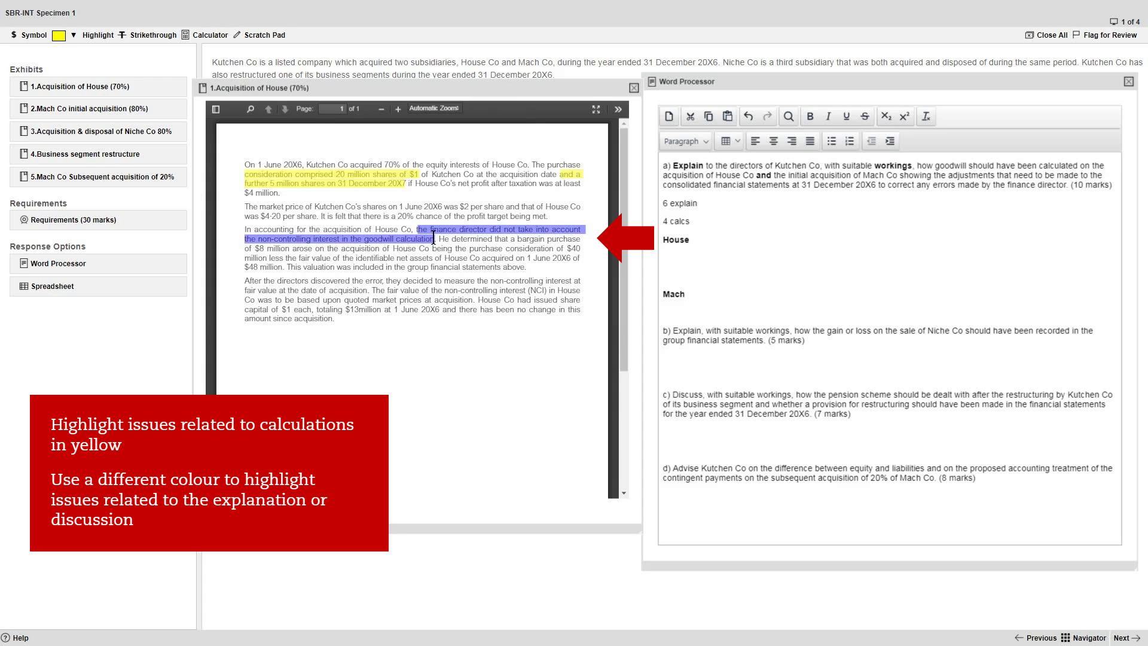
click(73, 36)
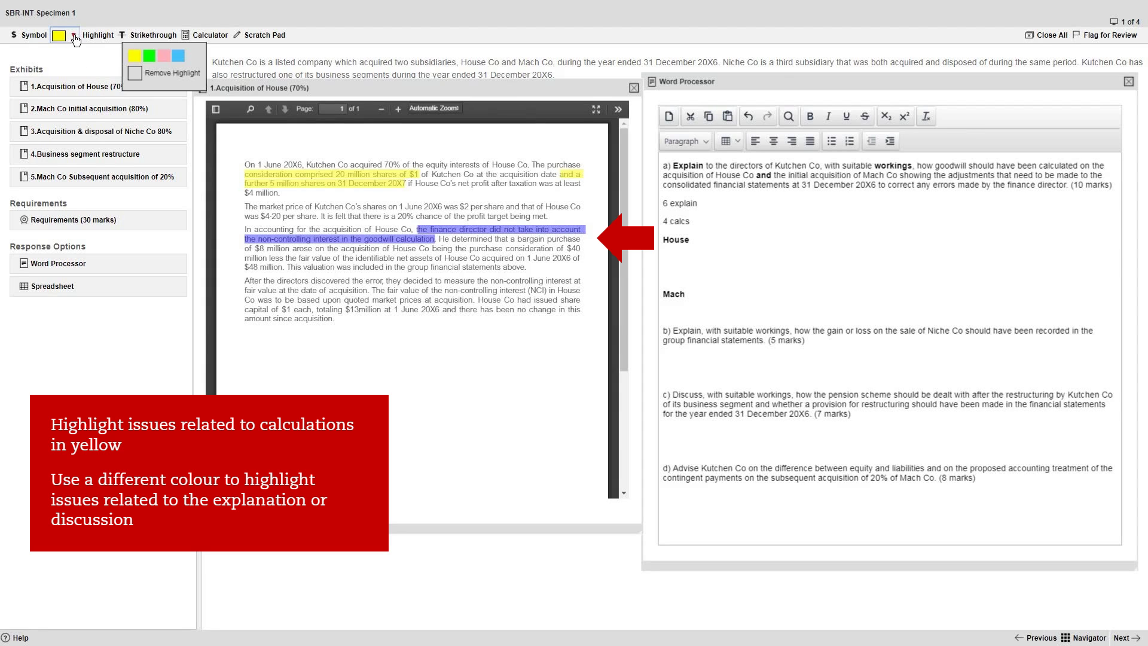
click(149, 57)
click(458, 258)
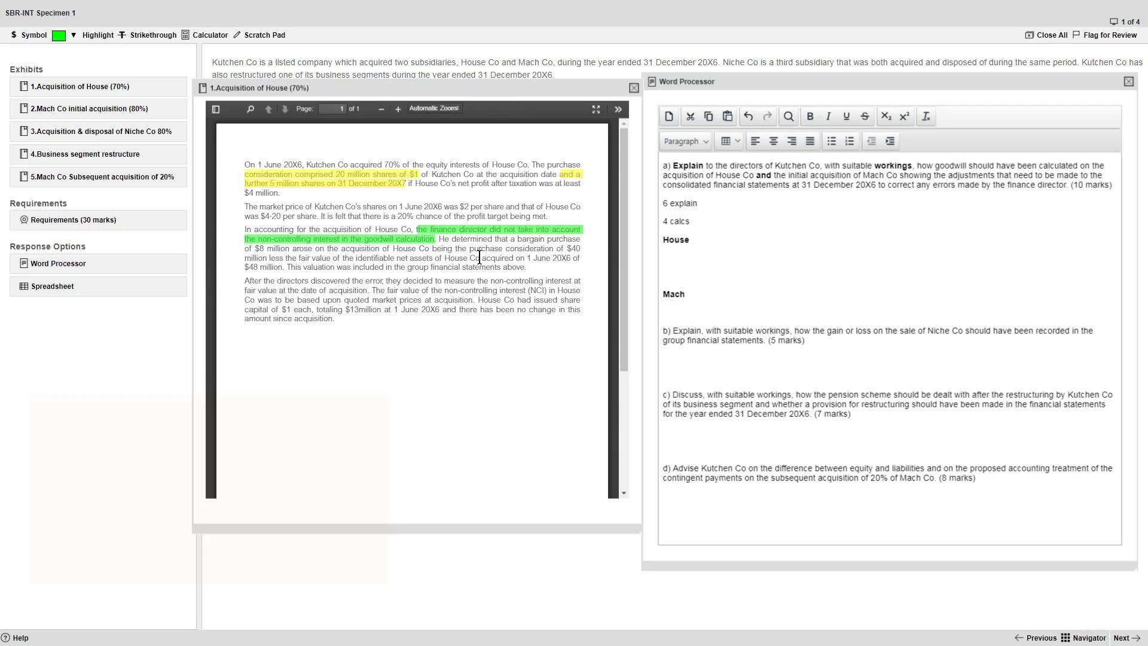
Type the headings 'Goodwill calculation' and 'Explanation' under House
text(Goodwill calculation)
key(Return)
key(Return)
text(Explanation)
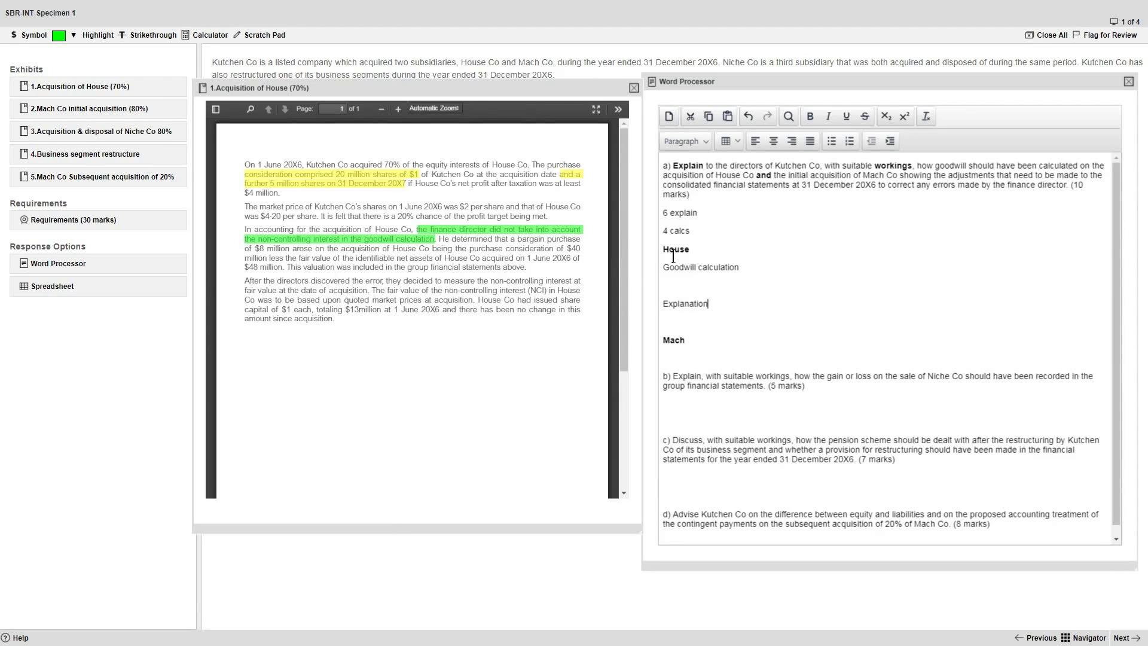
key(Return)
Paste the share consideration and further 5 million shares phrases under Goodwill calculation
drag(419, 178, 246, 174)
key(ctrl+c)
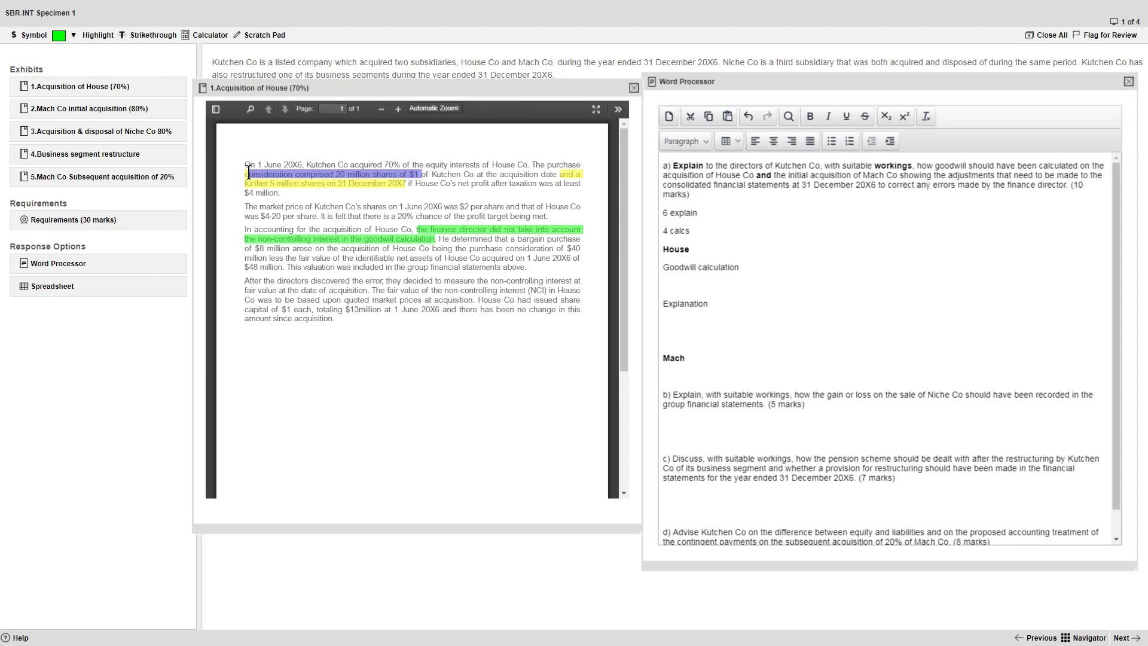
click(675, 280)
key(ctrl+v)
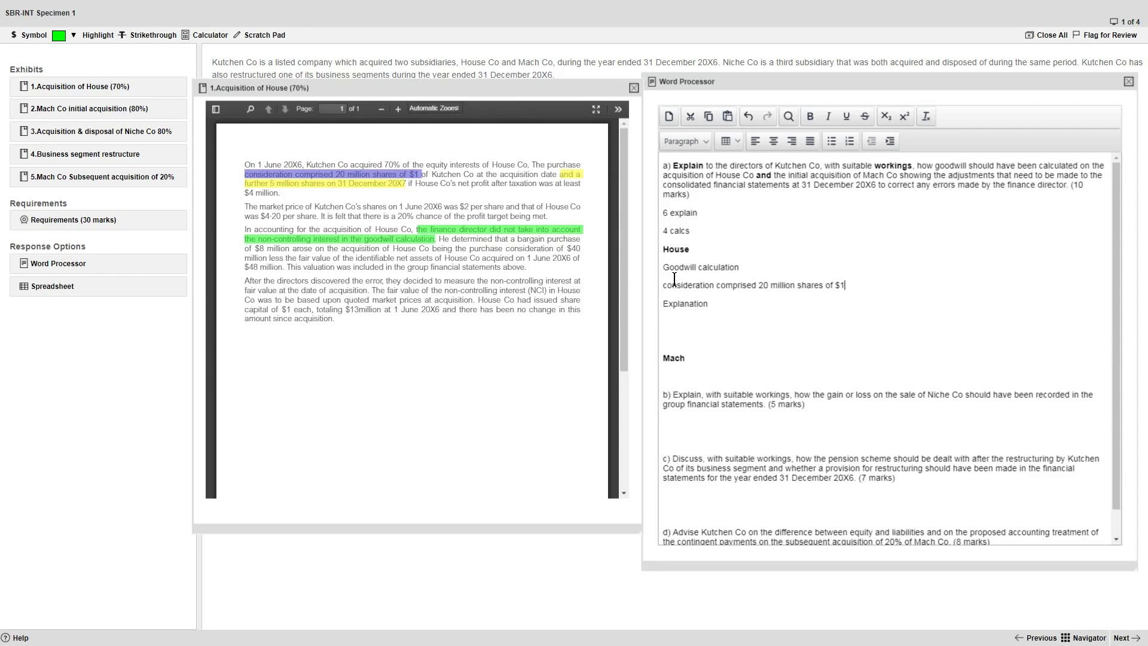
drag(560, 174, 407, 184)
key(ctrl+c)
click(863, 286)
key(Return)
key(ctrl+v)
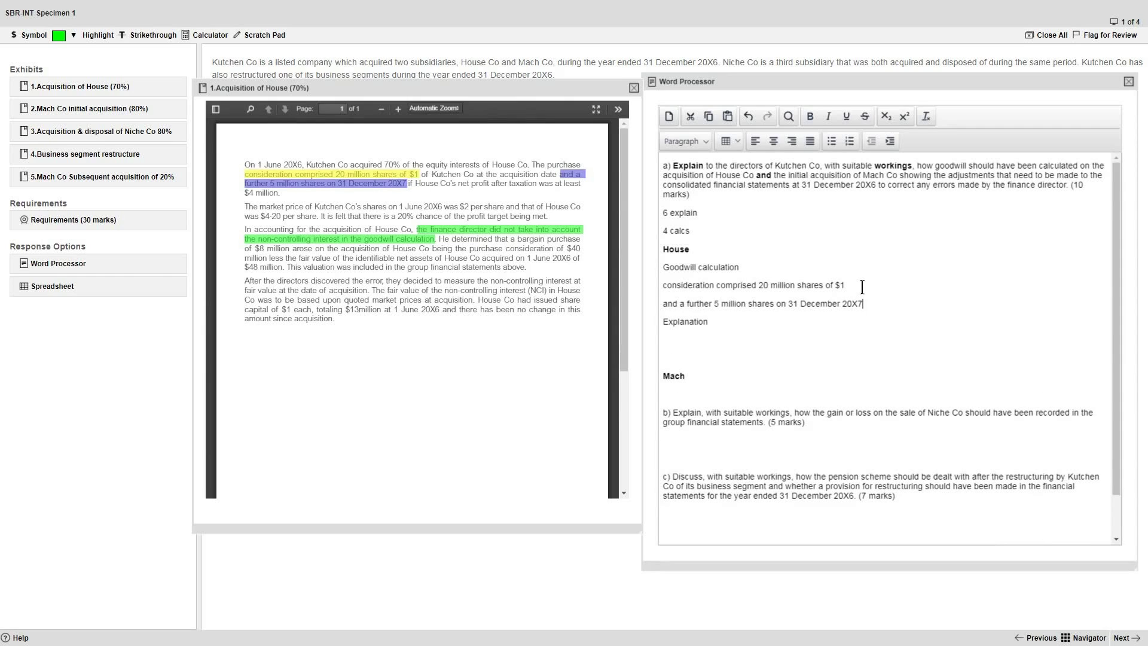
Paste the finance director sentence from the exhibit under Explanation
drag(437, 239, 417, 230)
click(673, 341)
key(ctrl+v)
Make the Goodwill calculation and Explanation headings bold
drag(747, 268, 663, 267)
key(ctrl+b)
drag(709, 323, 662, 323)
key(ctrl+b)
click(724, 322)
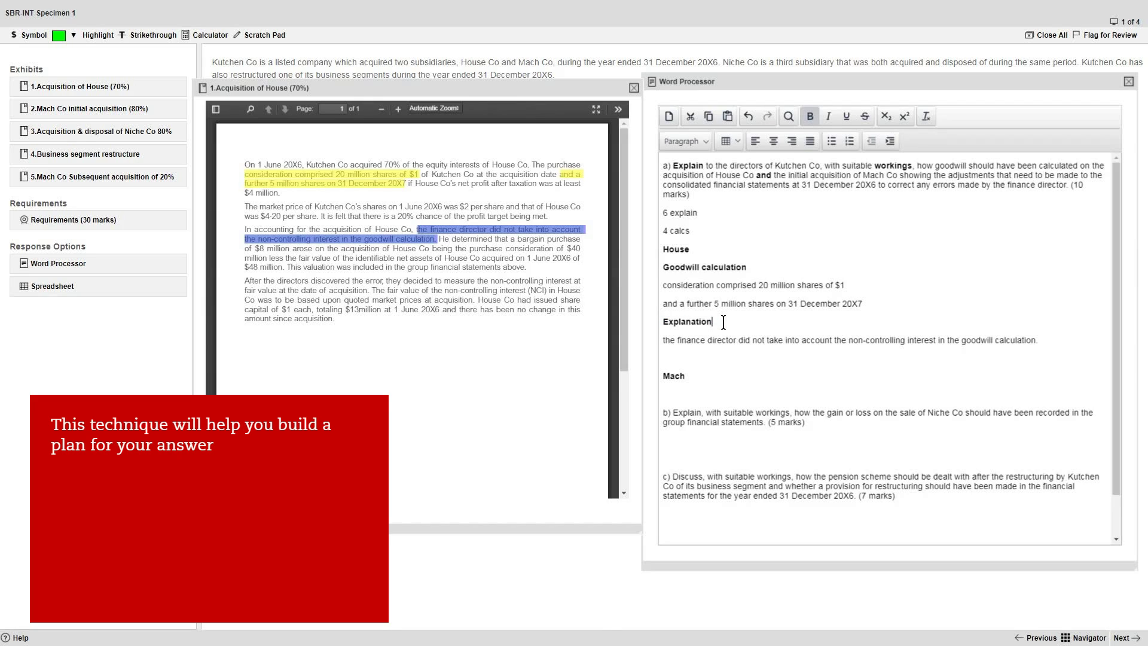